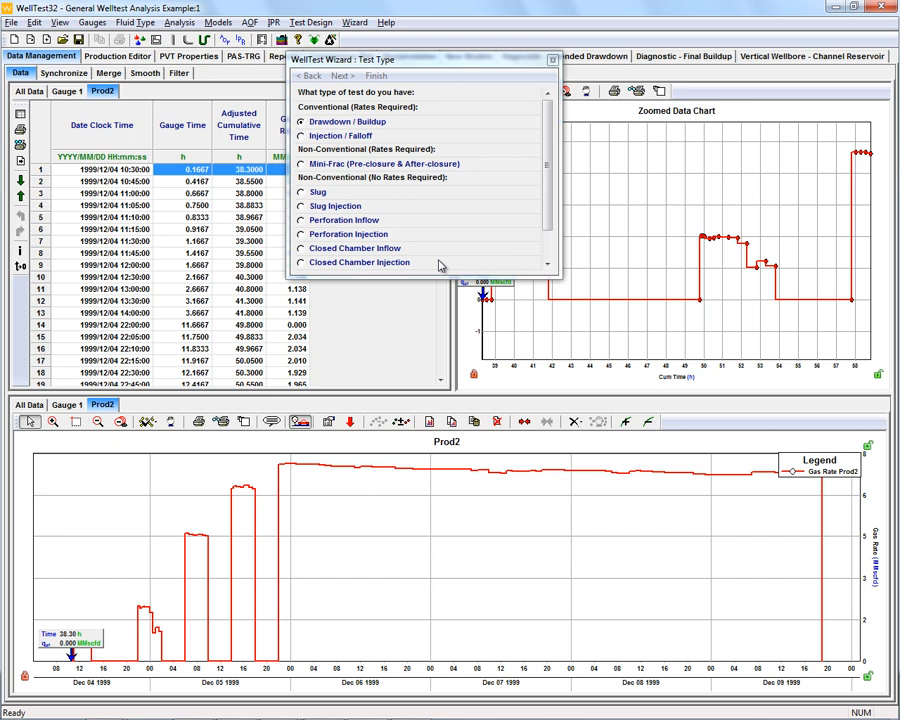
- Choose Drawdown / Buildup as the test type and finish the test wizard
click(301, 122)
click(376, 76)
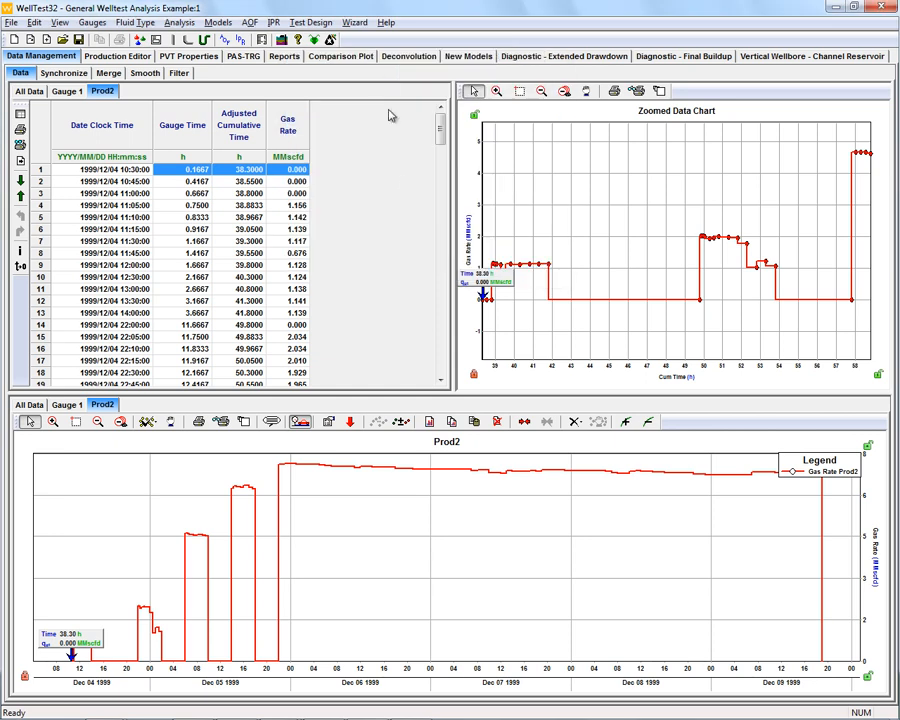
- Review the Gauge 1 and Prod2 data, the Production Editor and the PVT properties
click(68, 92)
click(102, 91)
click(101, 57)
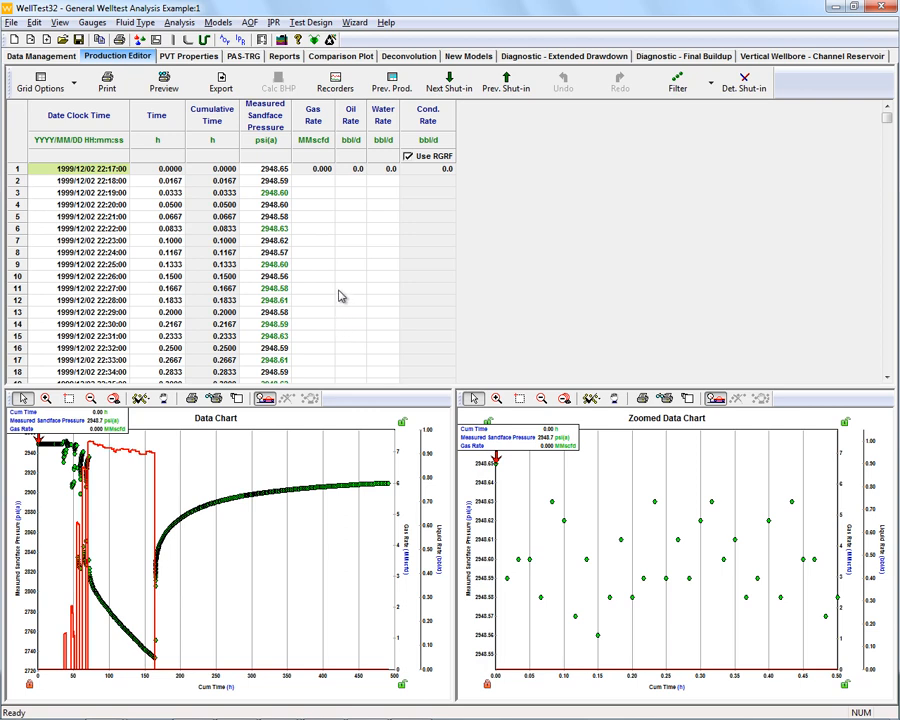
click(190, 58)
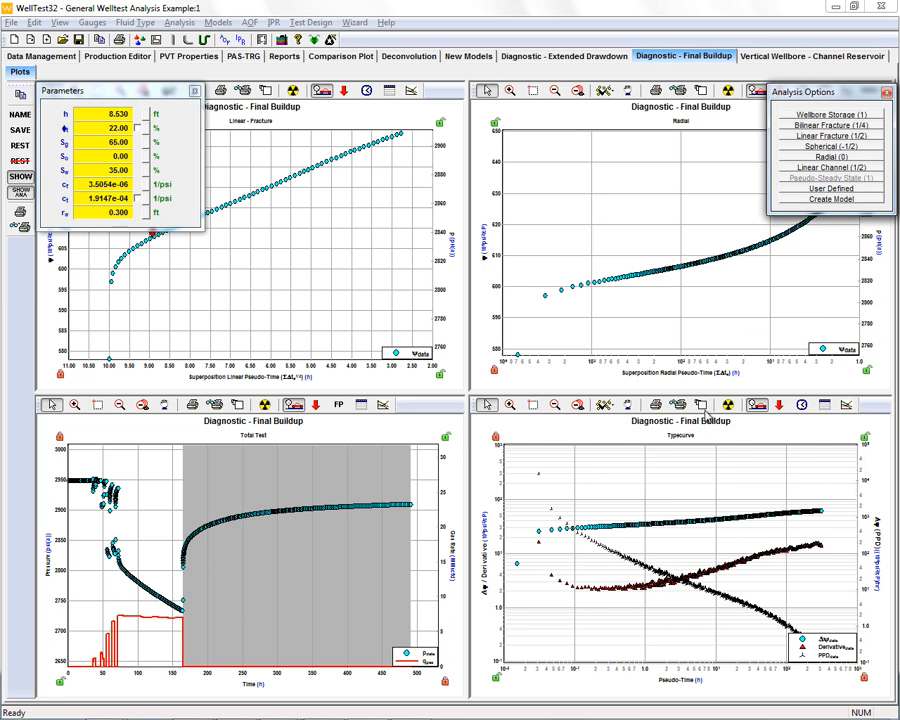
- Enlarge the final buildup typecurve and fit a Radial (0) analysis line to the flat early part of the derivative
double_click(657, 585)
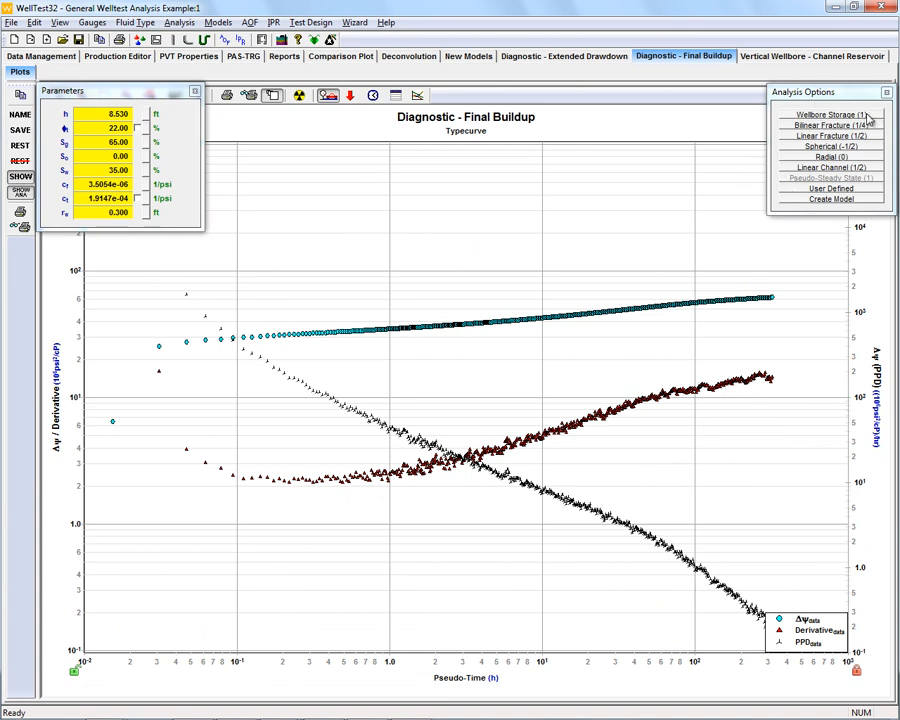
click(828, 159)
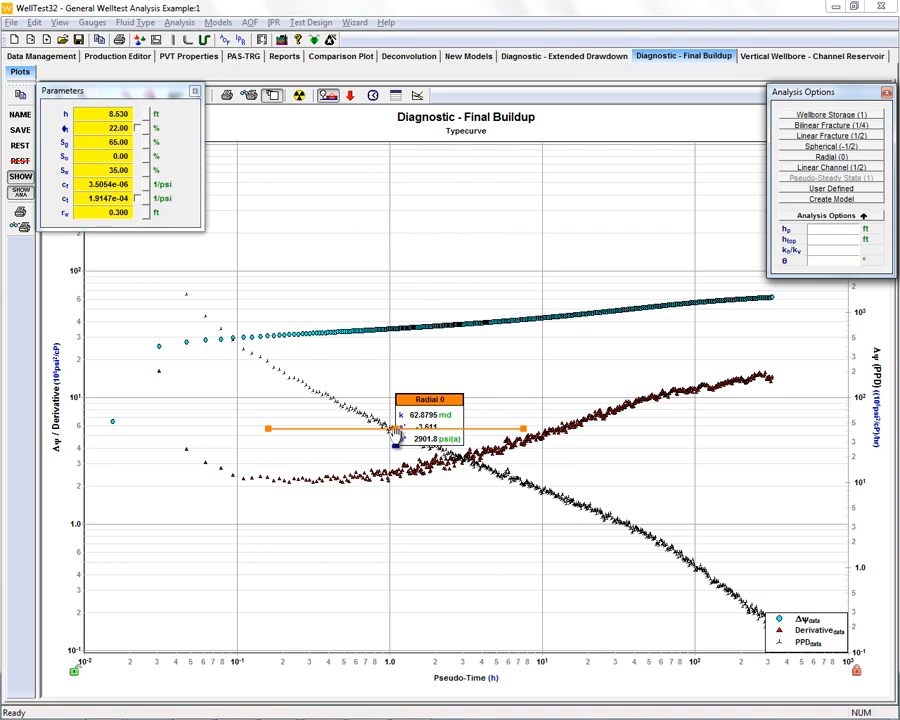
drag(396, 435, 127, 417)
drag(395, 429, 304, 484)
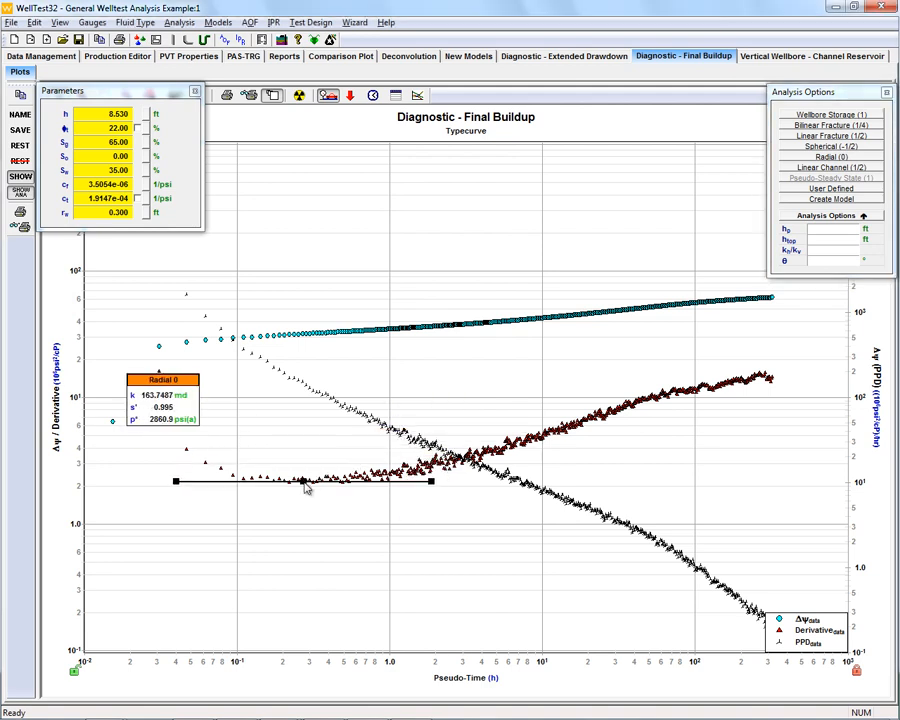
- Fit a Linear Channel (1/2) analysis line to the rising part of the derivative on the final buildup typecurve
click(826, 170)
drag(634, 417, 769, 474)
drag(584, 428, 544, 441)
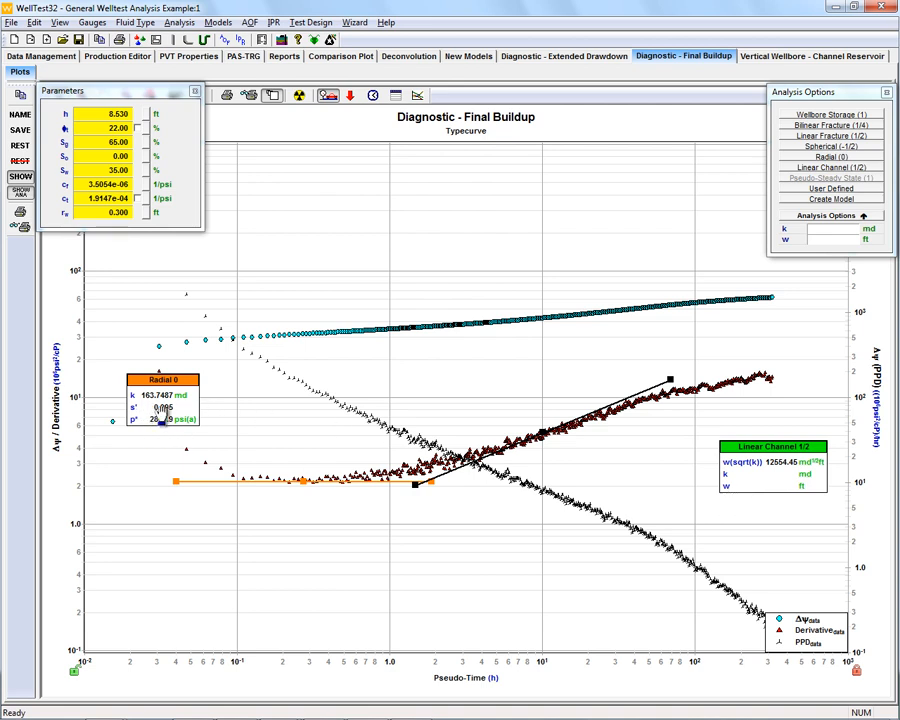
- Set the linear channel analysis permeability to the radial analysis result, 163.7487 md
click(838, 236)
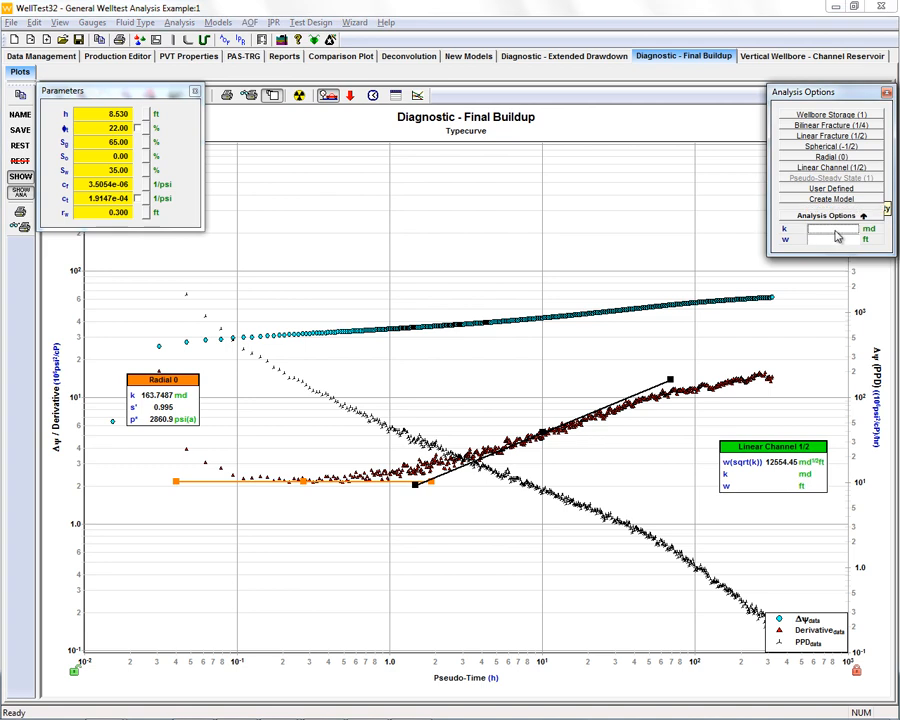
text(163.7)
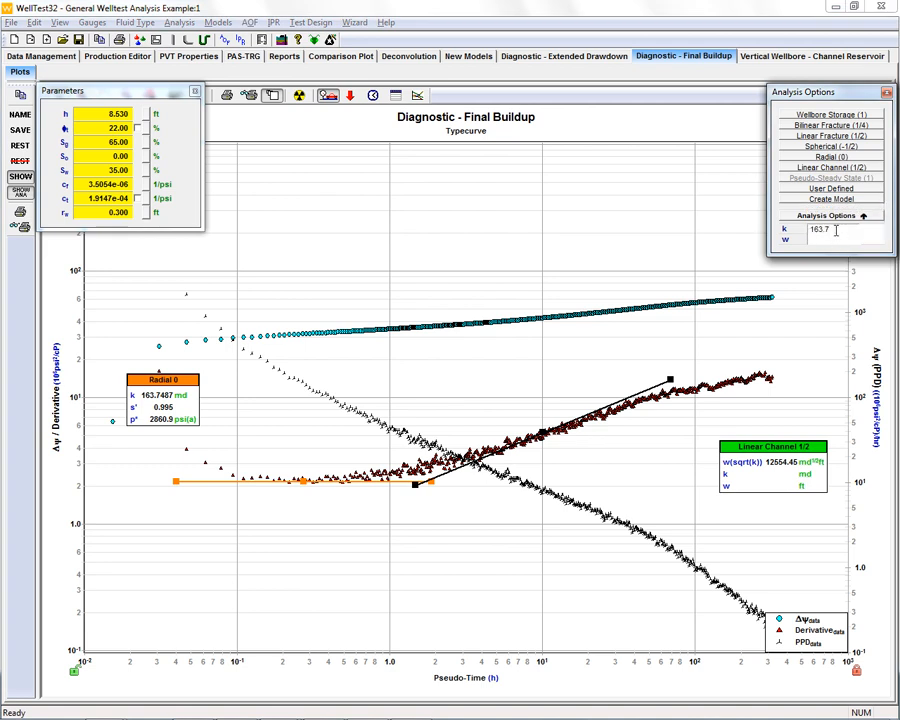
key(Return)
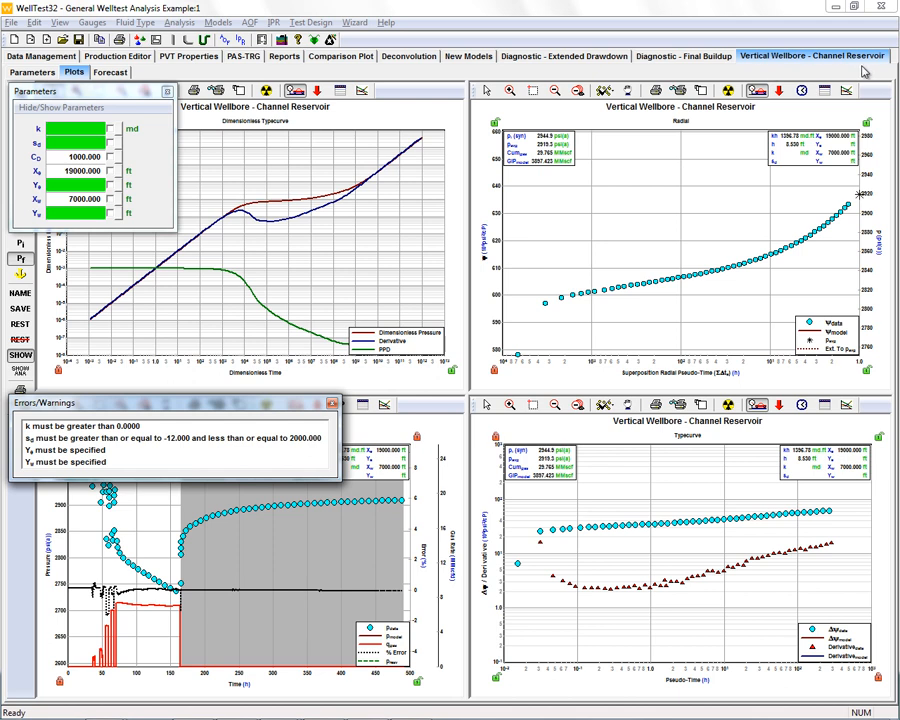
- Fill the channel model's k, sd and Ye with the Final Buildup defaults of 163.7487 md, 4.318 and 981.090 ft
click(121, 131)
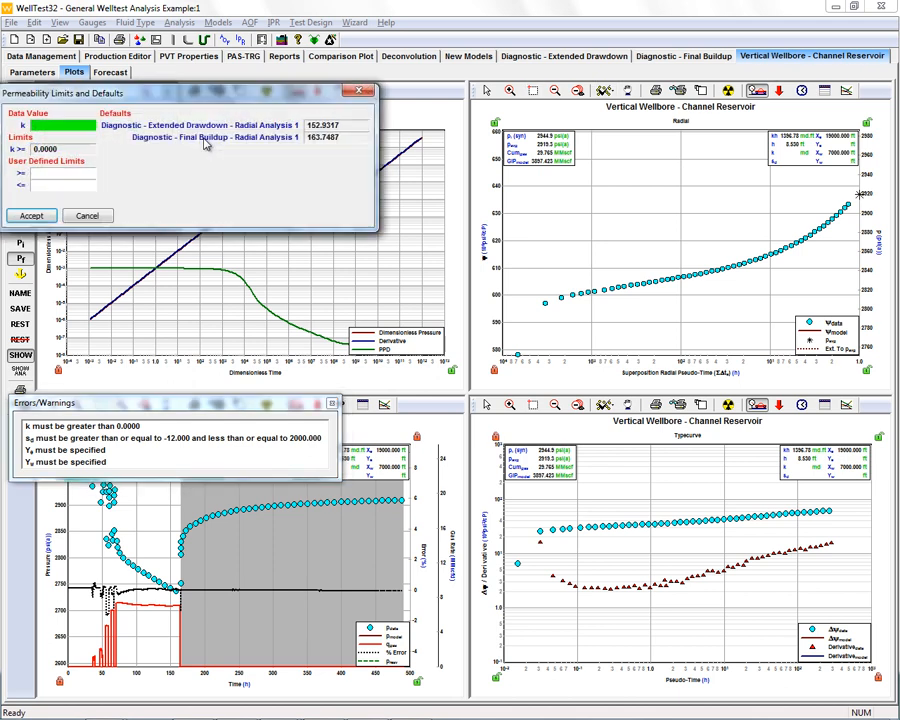
click(322, 143)
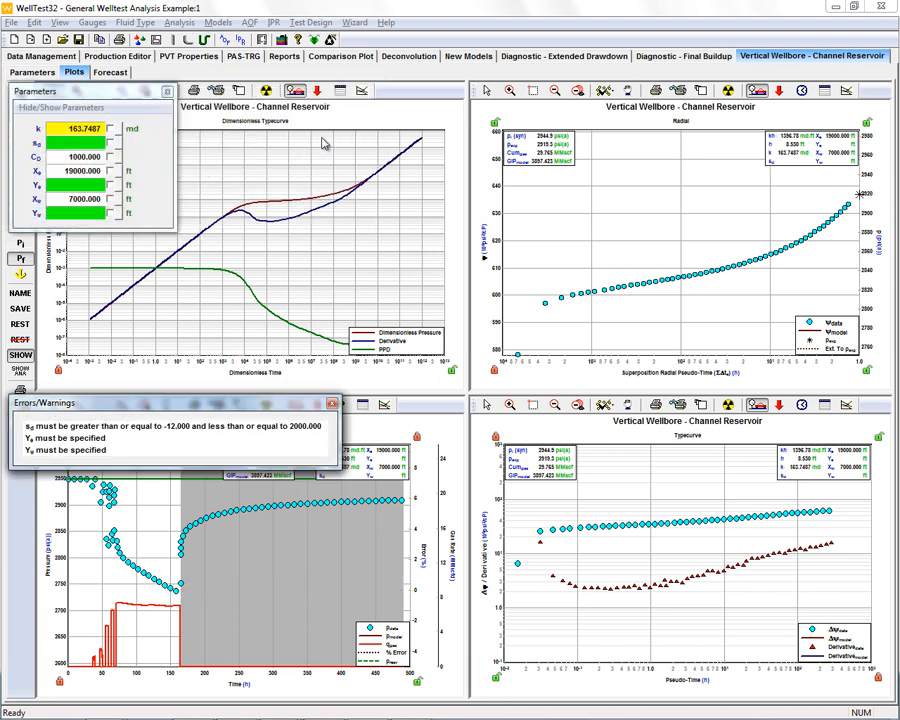
click(120, 145)
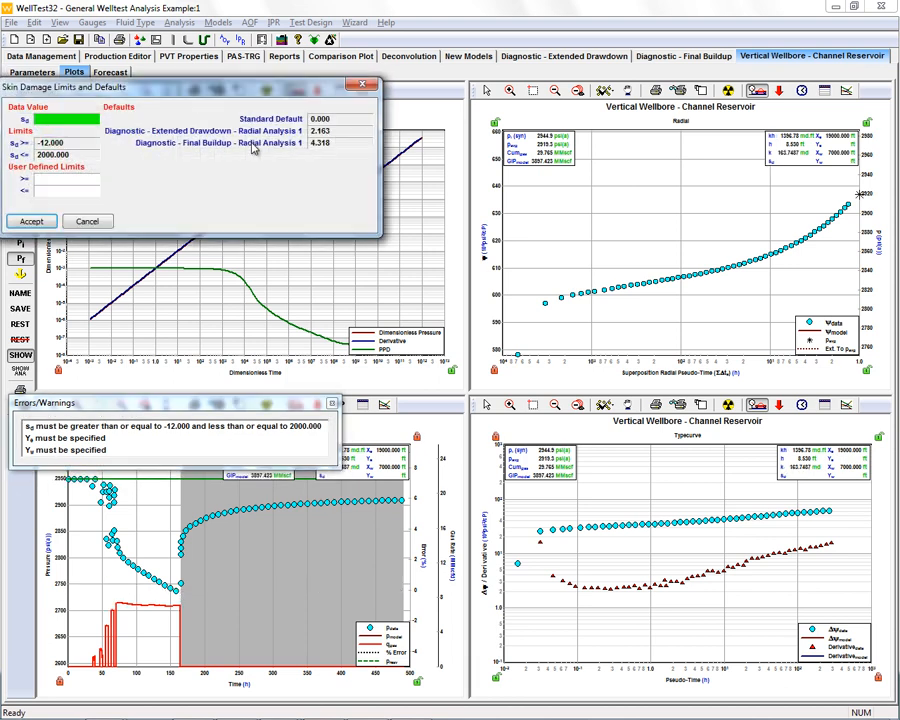
click(316, 146)
click(121, 187)
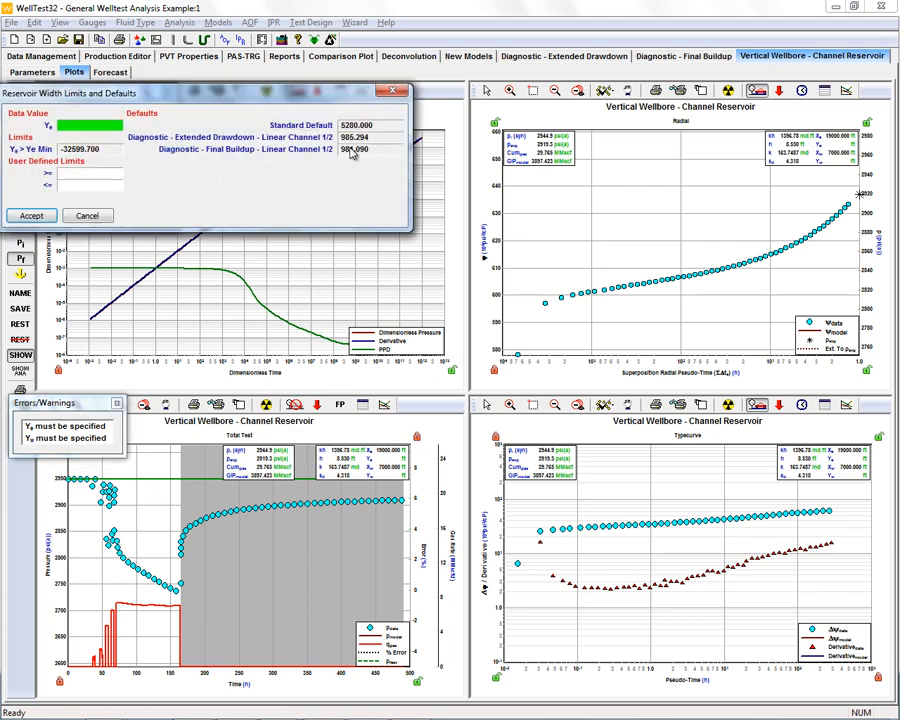
click(357, 149)
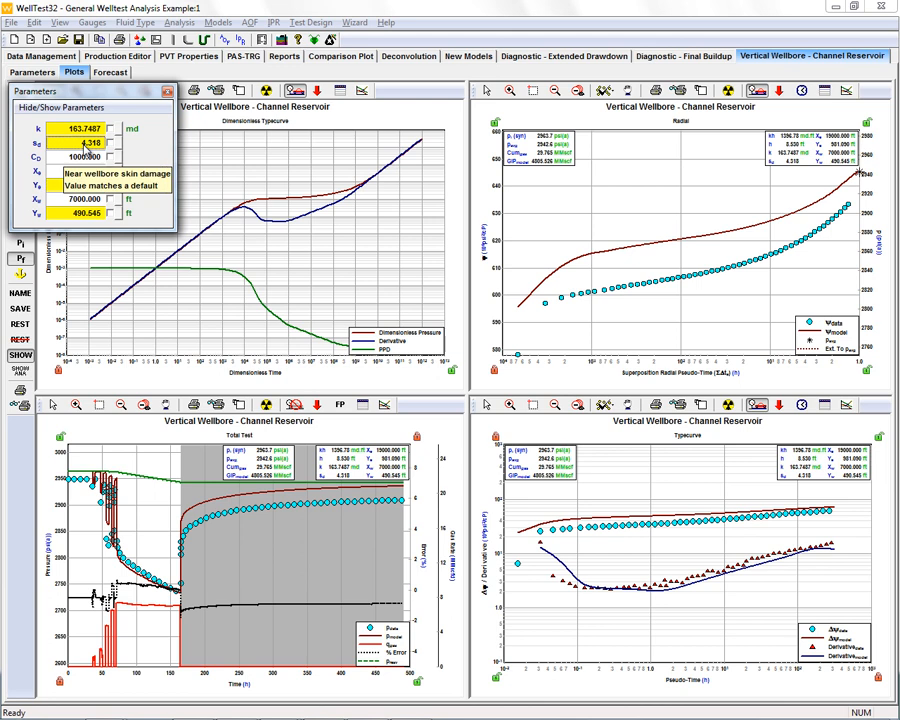
- Set the channel model's skin damage sd to 1.5
click(84, 143)
text(1.5)
key(Tab)
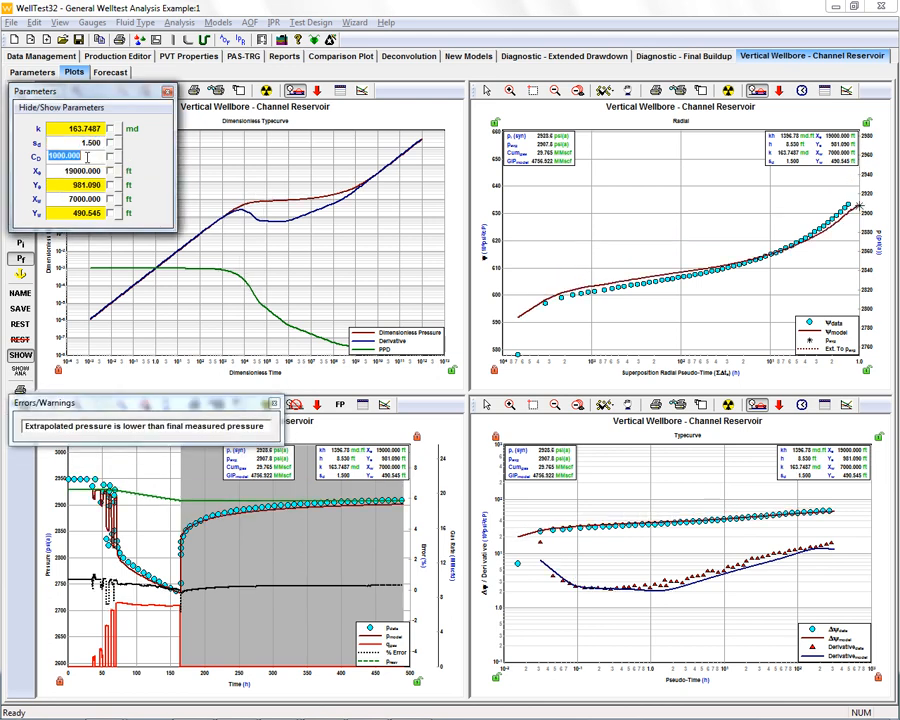
- Set the channel model's reservoir width Ye to 850 ft and the well position Yw to 300 ft
click(95, 186)
text(850)
key(Return)
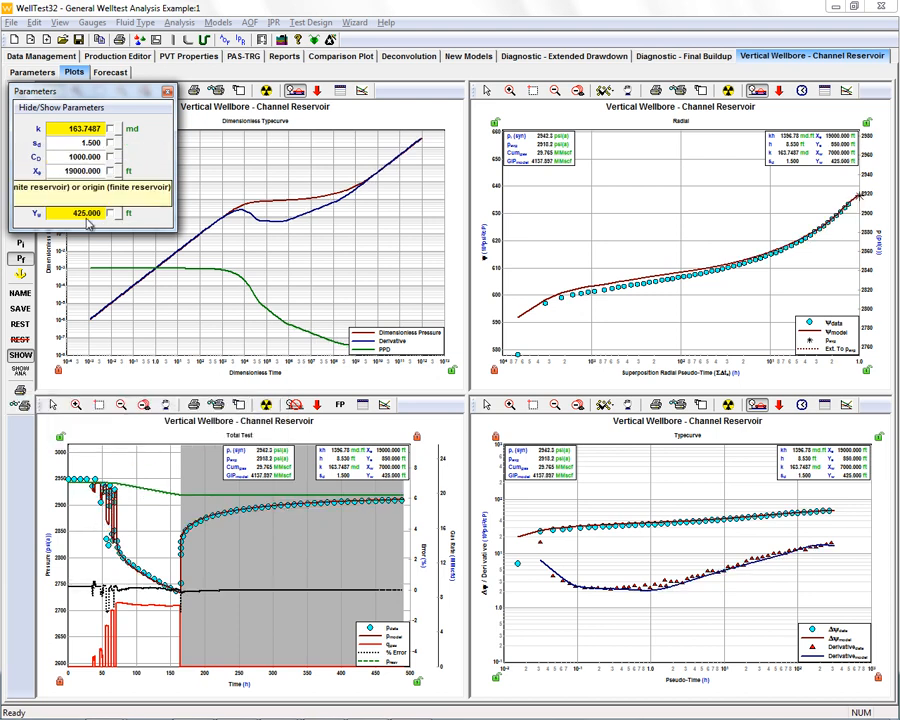
text(300)
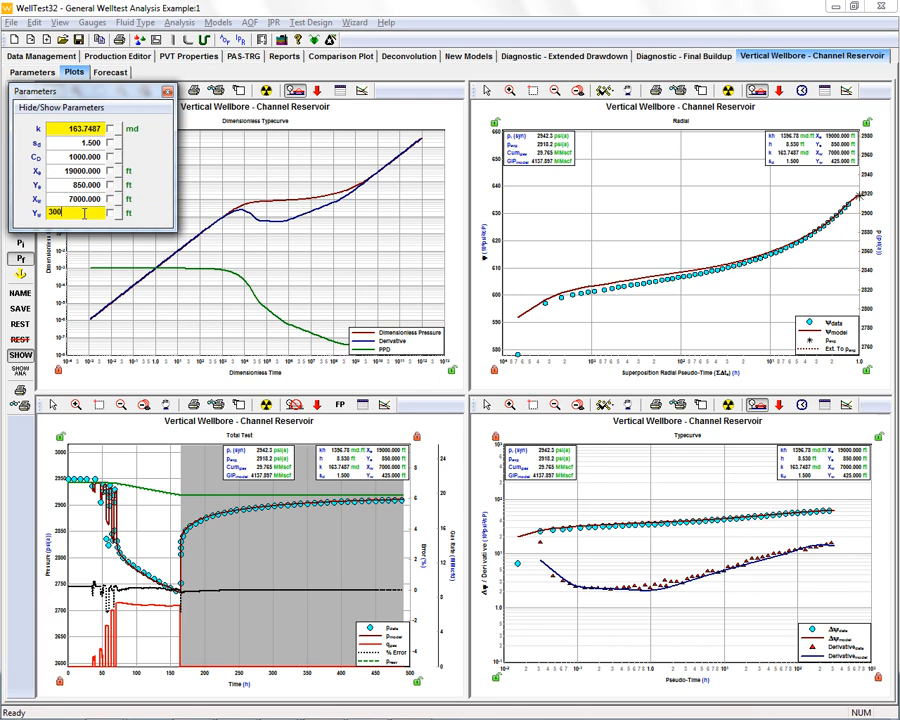
key(Return)
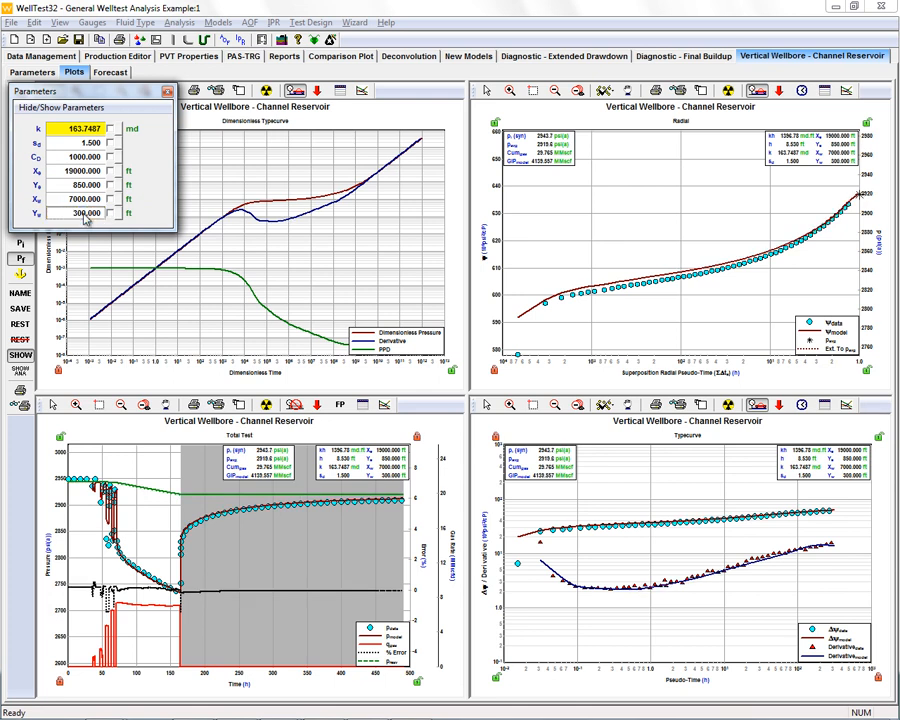
- Enable automatic calculation for the model parameters k, sd, Ye and Yw
click(112, 128)
click(112, 144)
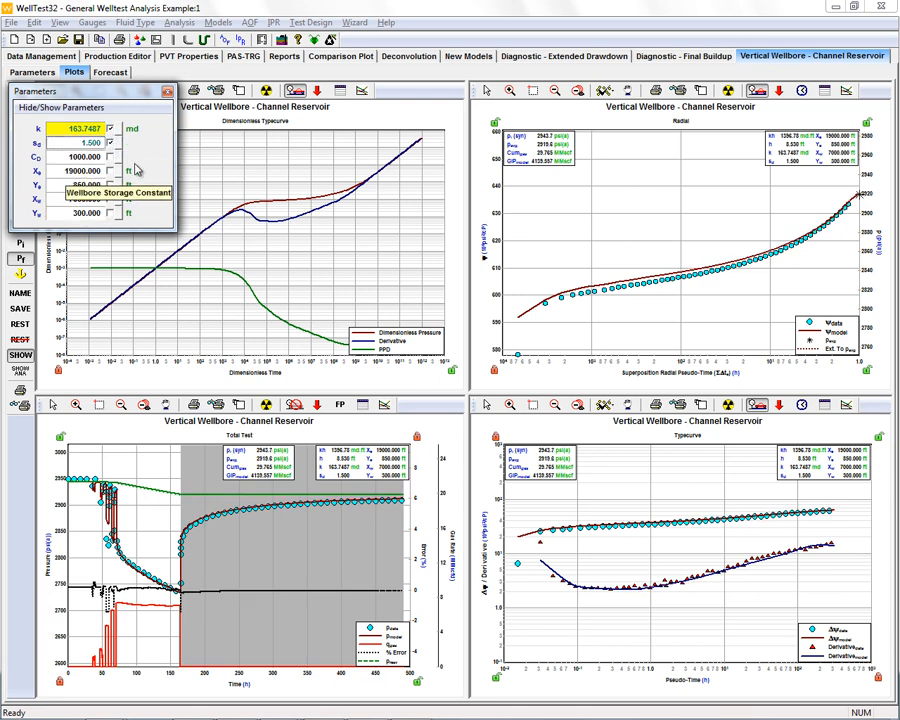
click(112, 186)
click(112, 213)
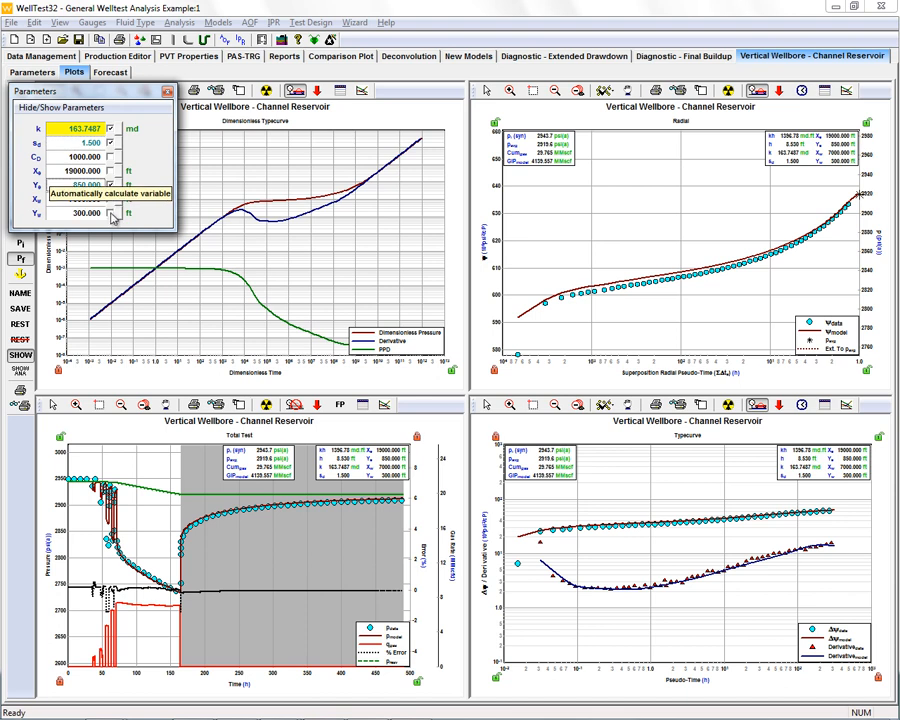
- Select the buildup data points after the earliest one for matching and run automatic parameter estimation
drag(123, 88, 184, 90)
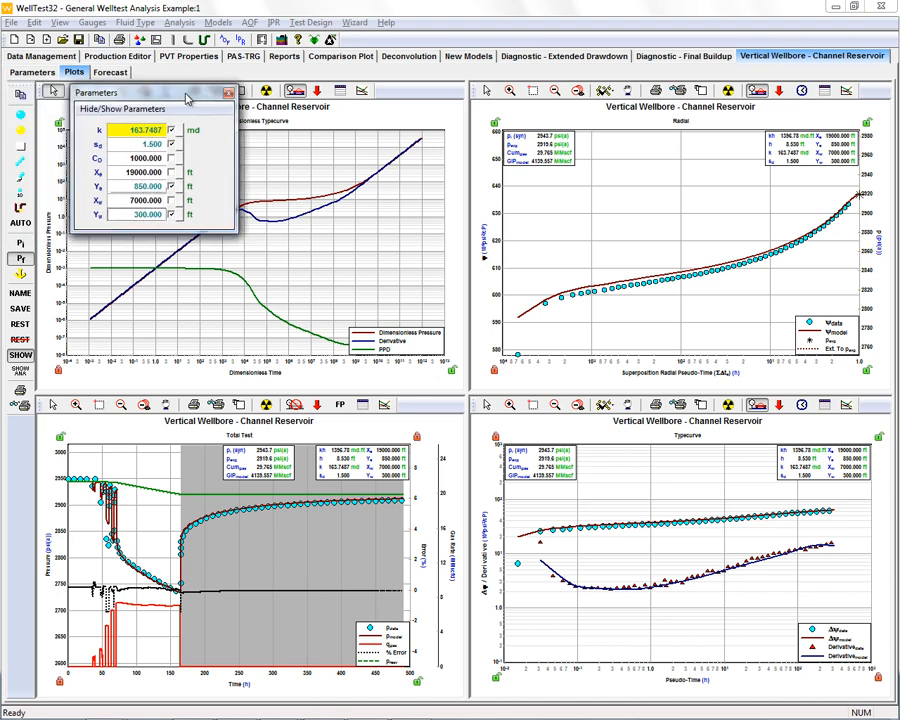
click(52, 91)
click(850, 544)
click(845, 513)
mouse_move(851, 510)
mouse_down()
mouse_move(560, 538)
mouse_move(558, 578)
mouse_up()
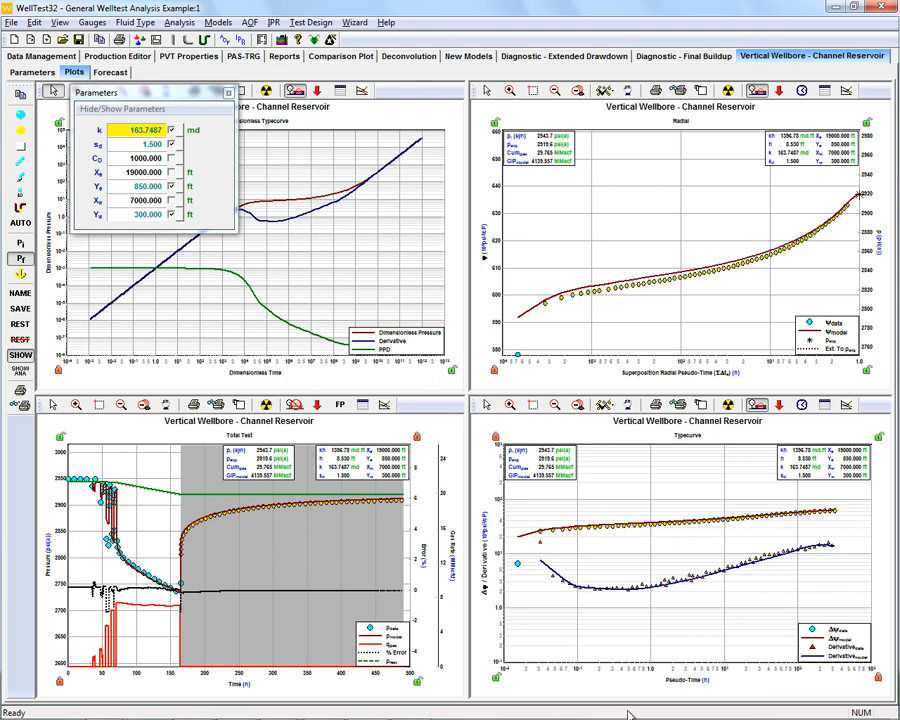
click(19, 223)
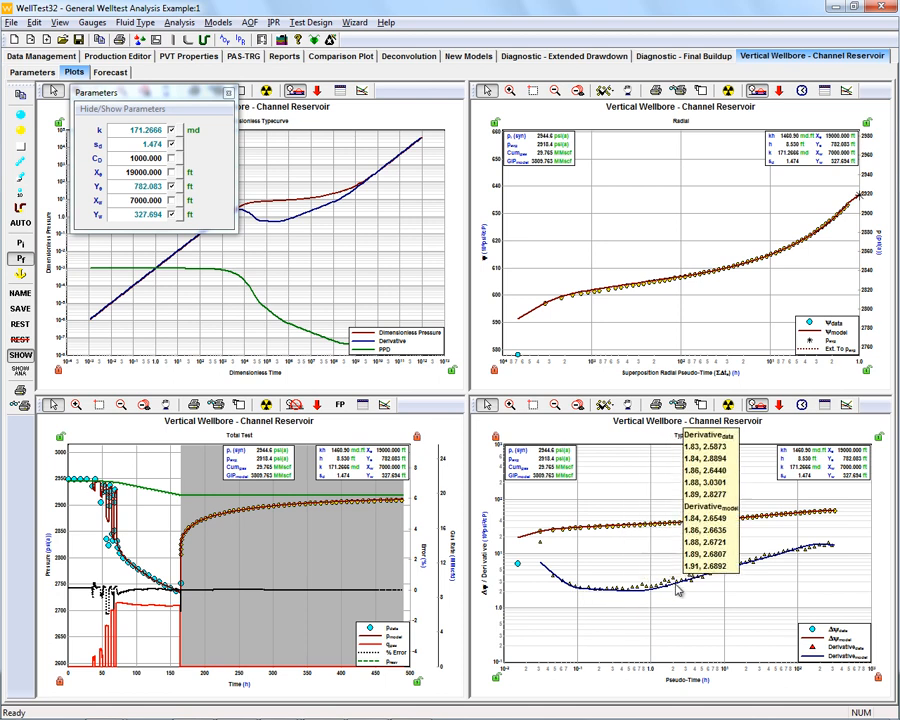
- Examine the channel model's transient forecast and its settings for rate qc, forecast time and Case 1 flowing pressure
mouse_move(683, 594)
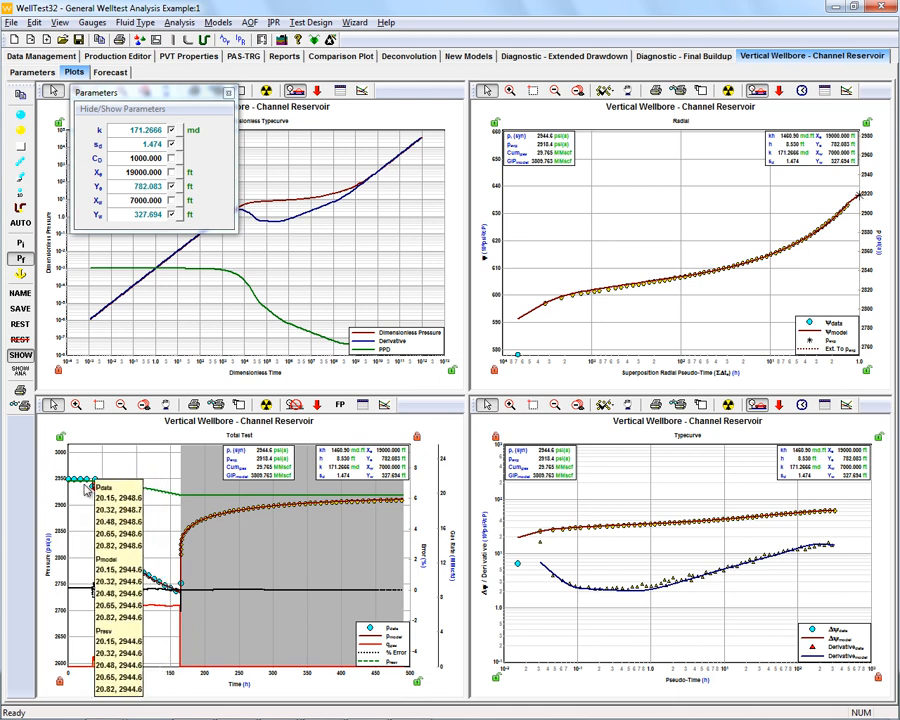
click(108, 74)
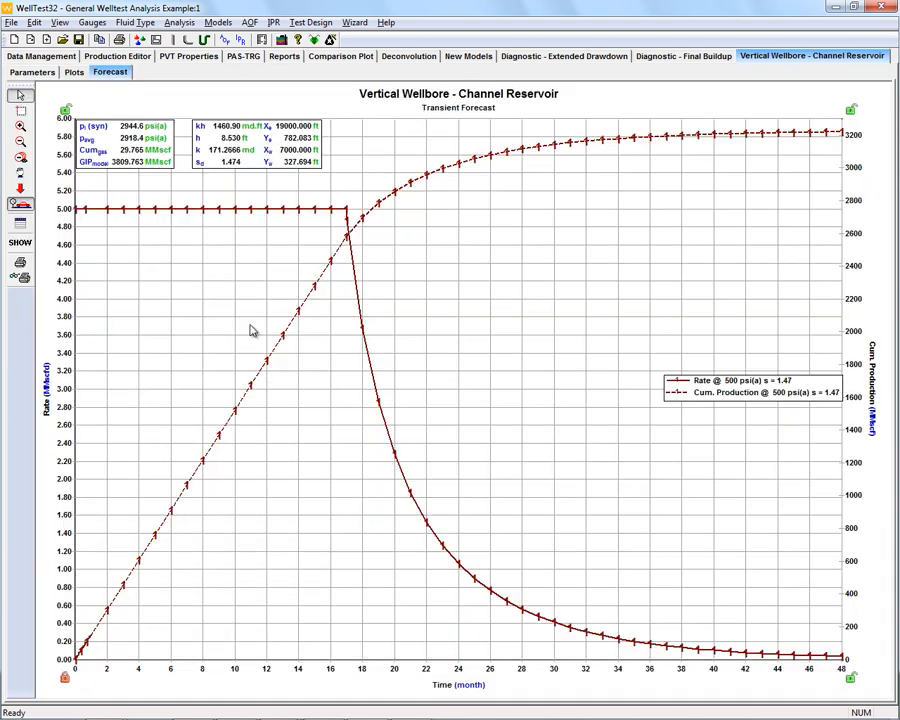
click(21, 246)
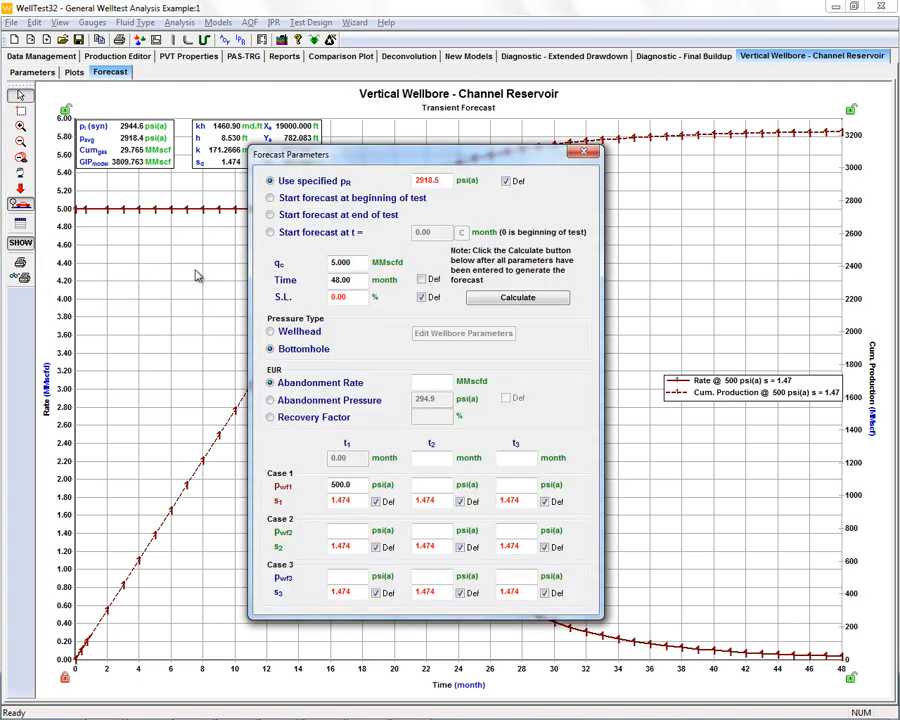
drag(401, 156, 454, 119)
drag(395, 240, 380, 241)
click(404, 224)
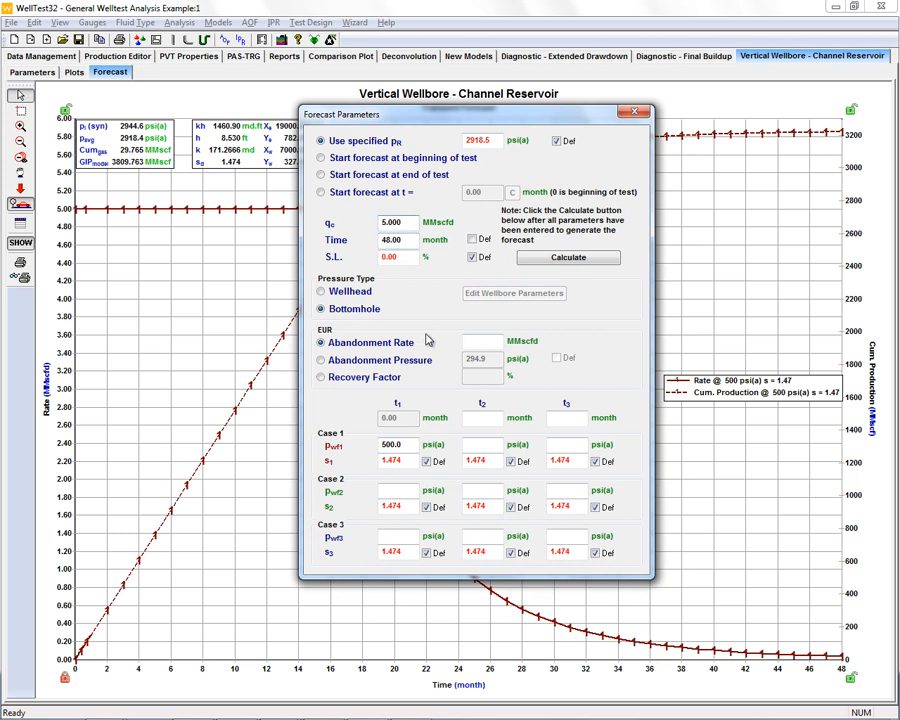
double_click(407, 444)
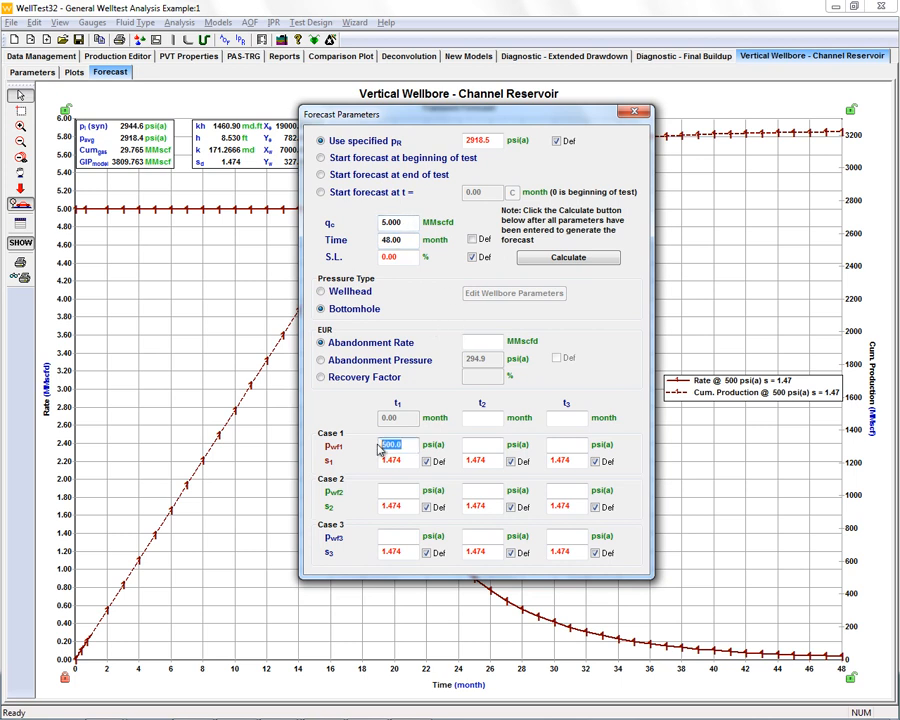
click(634, 112)
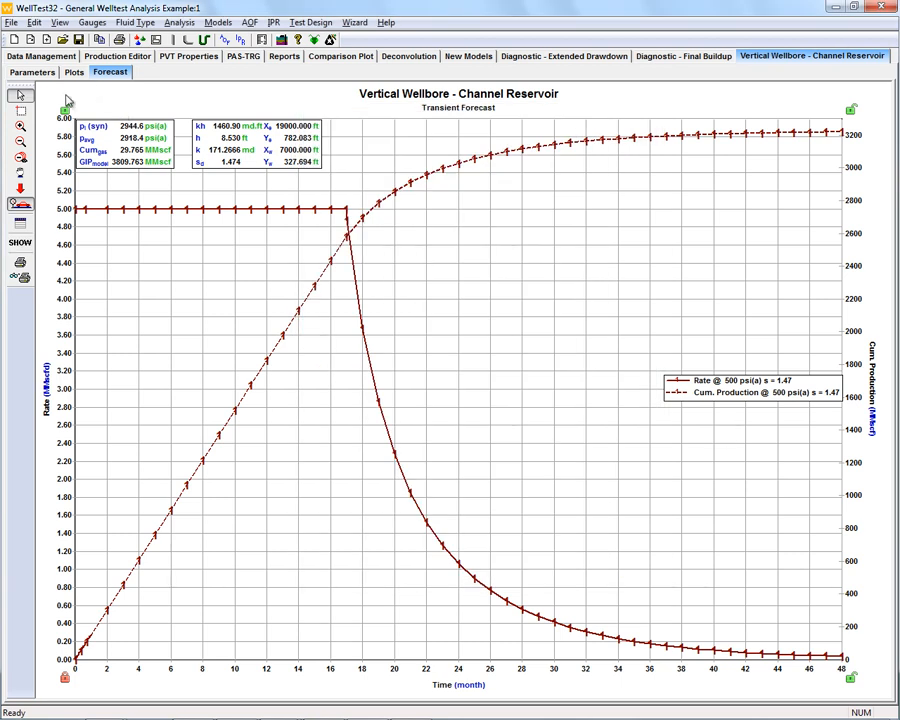
- Set the Case 2 flowing pressure pwf2 to 1000 psi(a) in the forecast parameters
click(20, 242)
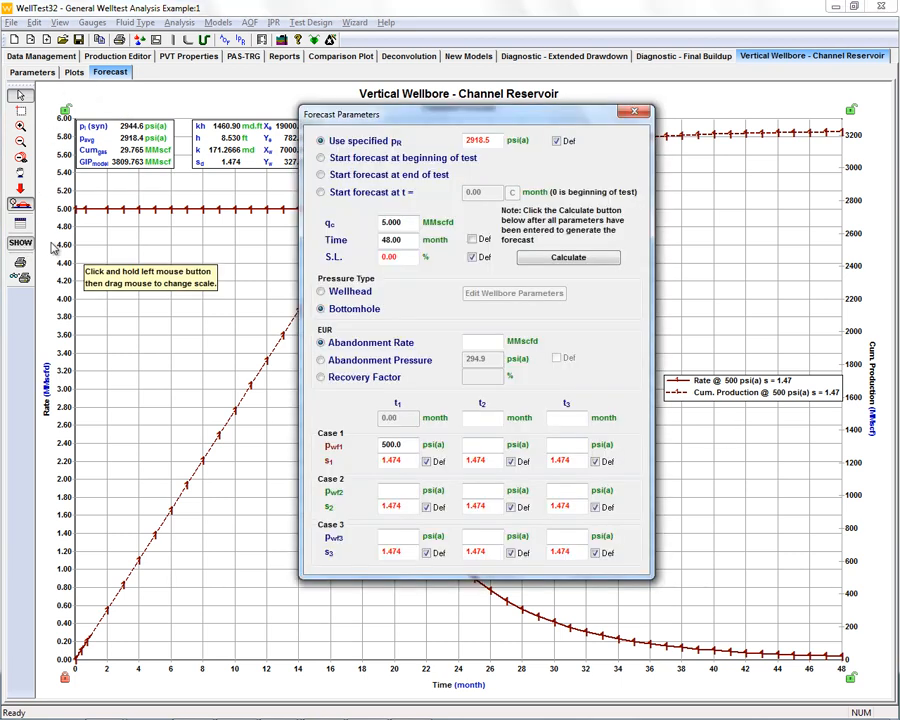
click(384, 490)
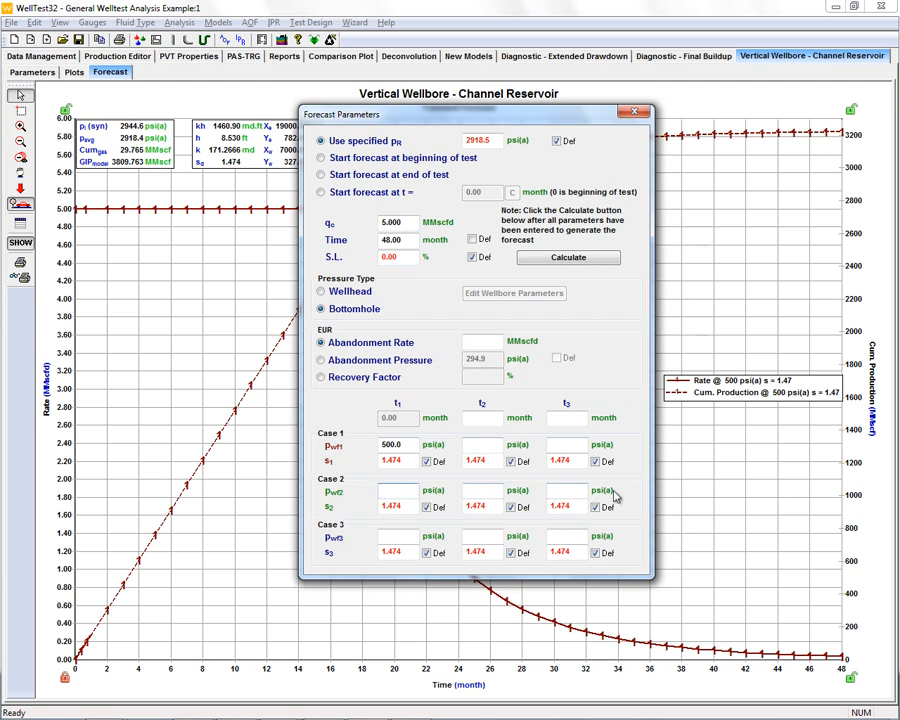
text(1000)
- Define forecast Case 3 with a flowing pressure of 500 psi(a) and a skin of -5, and calculate the forecast
click(396, 538)
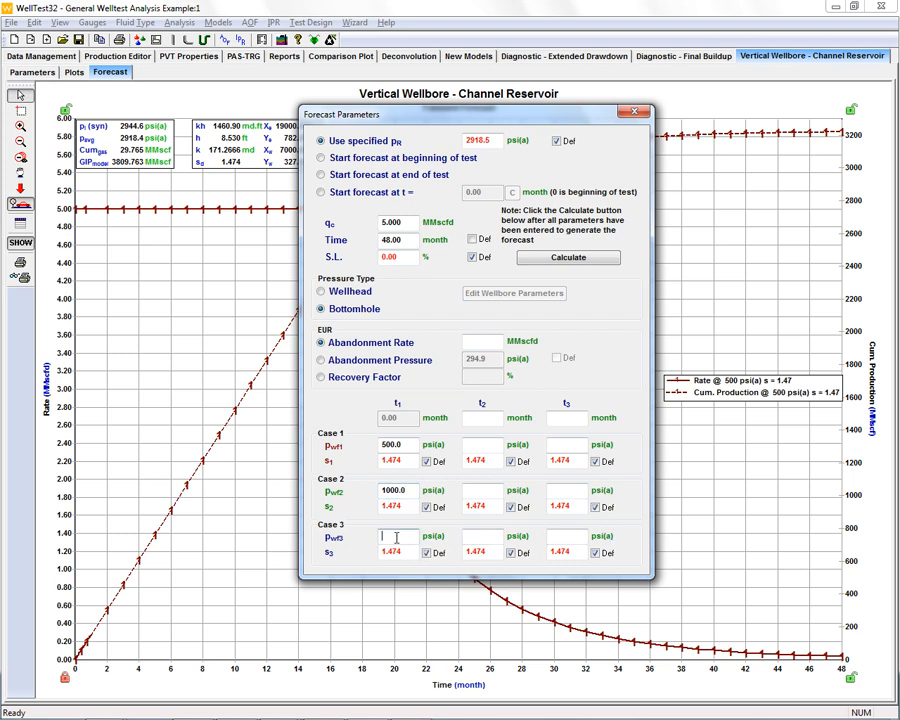
text(500)
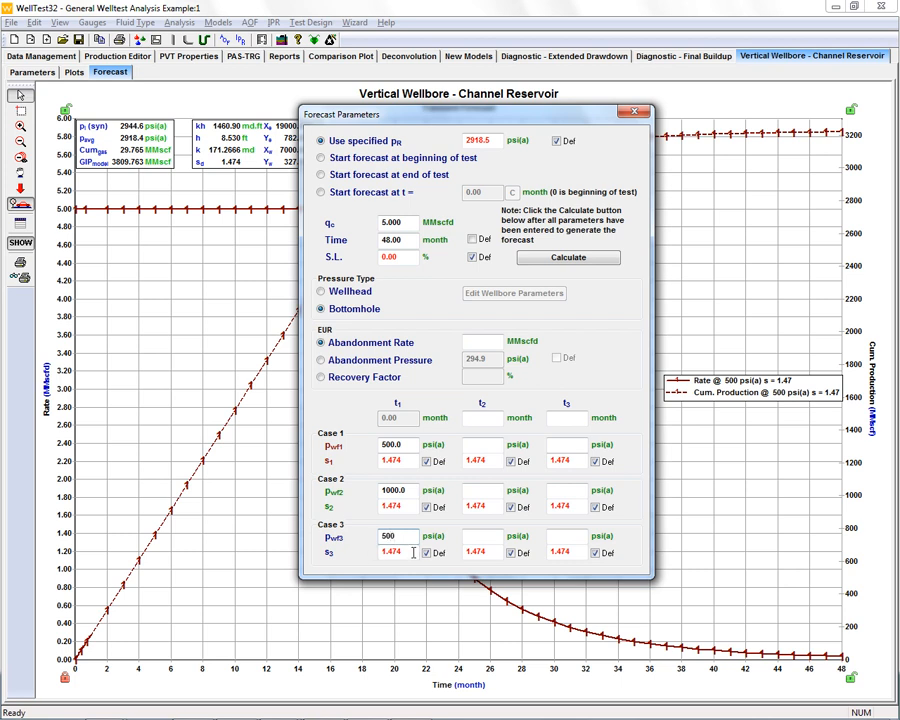
drag(416, 551, 381, 550)
key(BackSpace)
text(5)
click(582, 260)
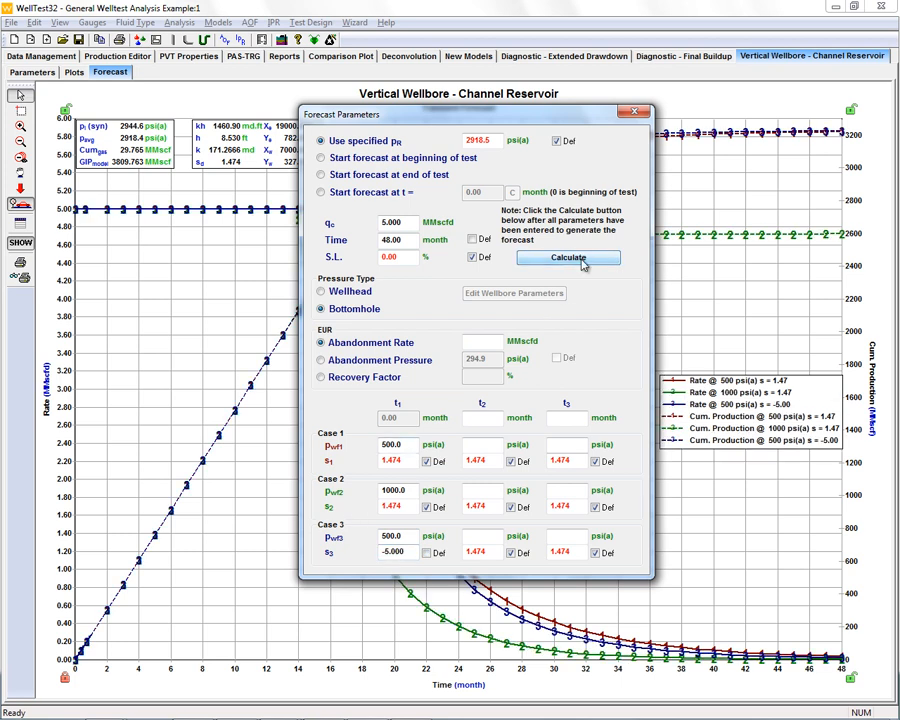
click(634, 111)
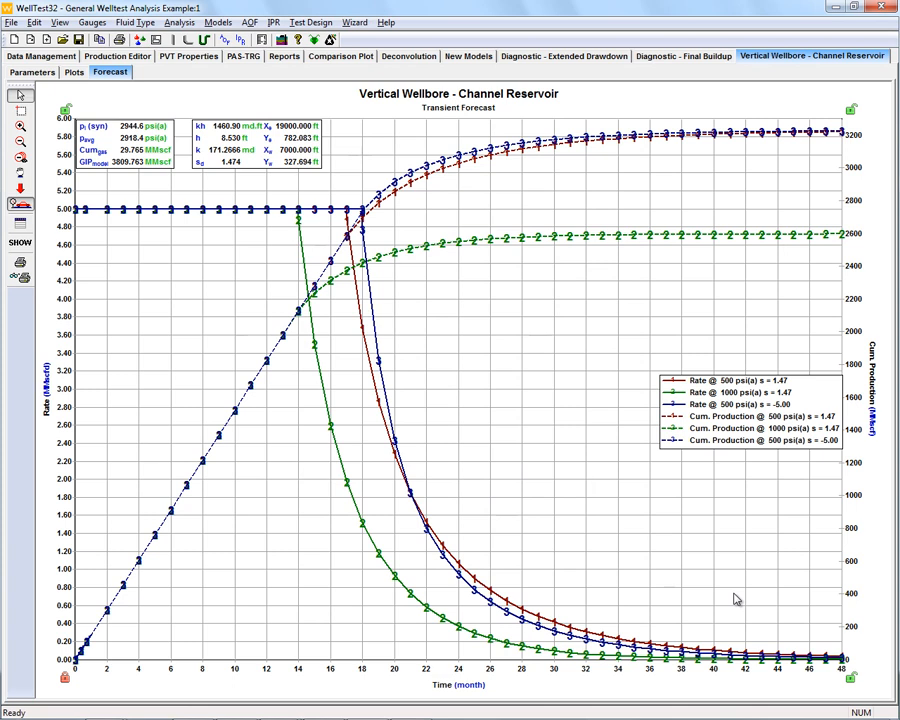